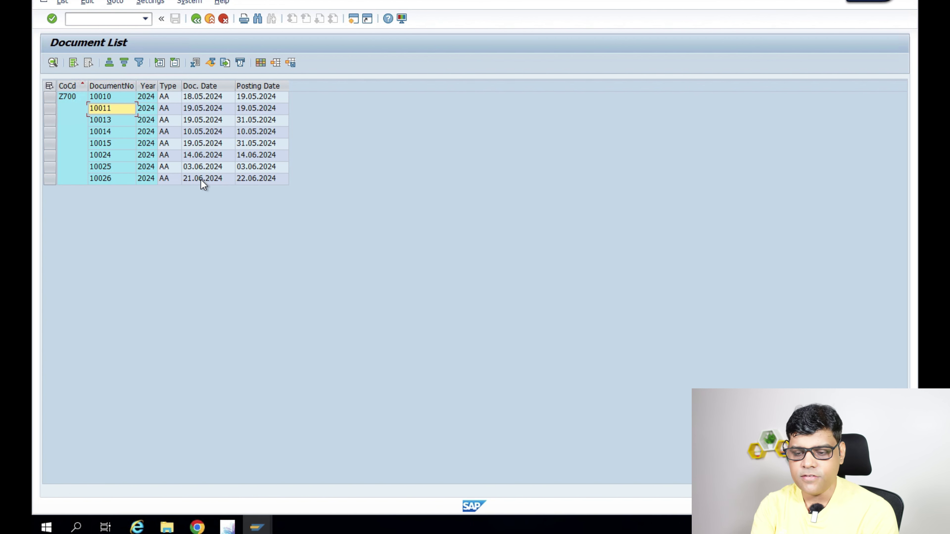
Step: Open asset document 10010 for company code Z700 to view its two 22,000 INR lines
double_click(118, 96)
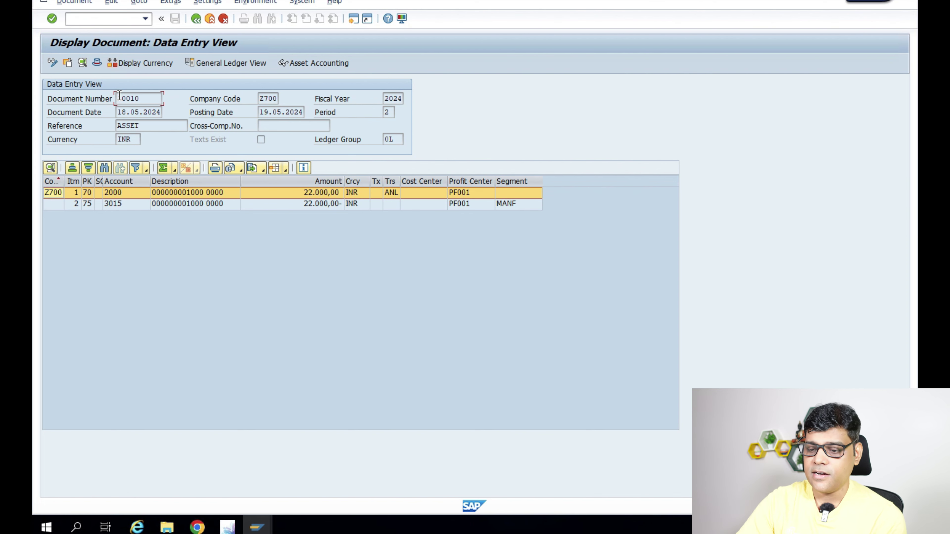
Step: Display the original vendor invoice 19001 behind document 10010, showing the XYZ Ltd credit
left_click(255, 2)
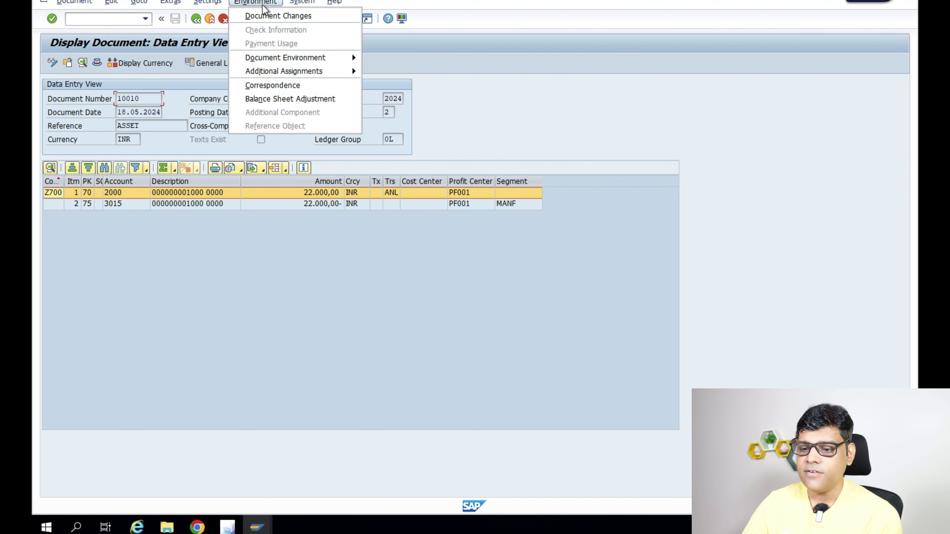
mouse_move(330, 56)
left_click(408, 58)
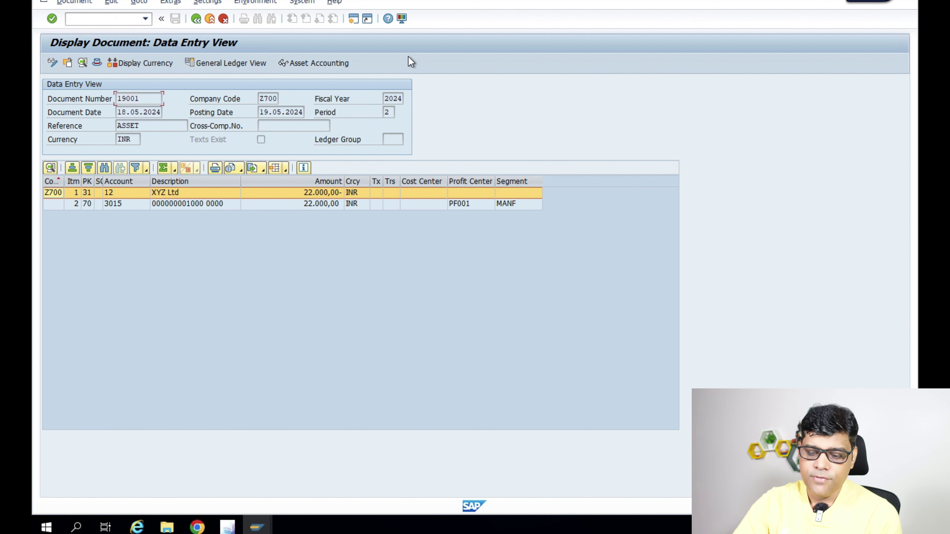
left_click(269, 195)
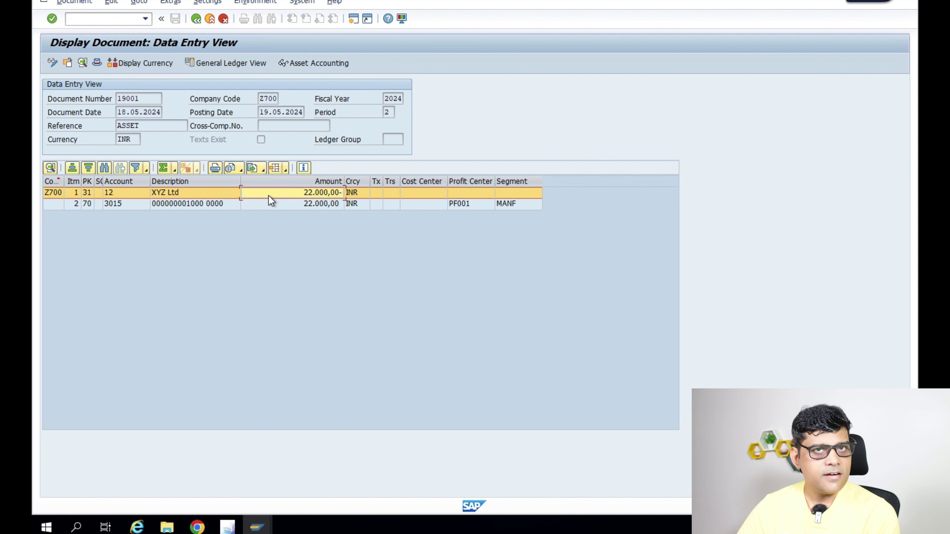
left_click(204, 210)
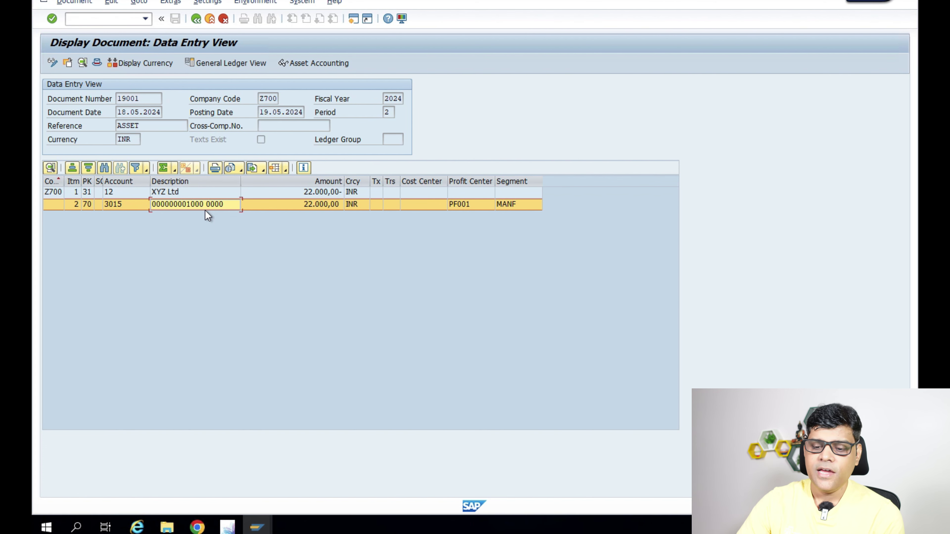
left_click(94, 63)
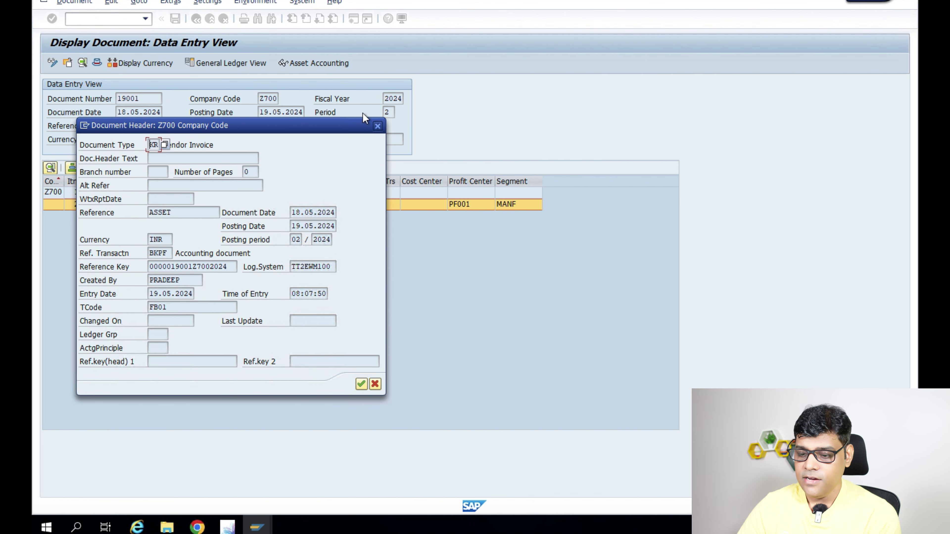
left_click(377, 126)
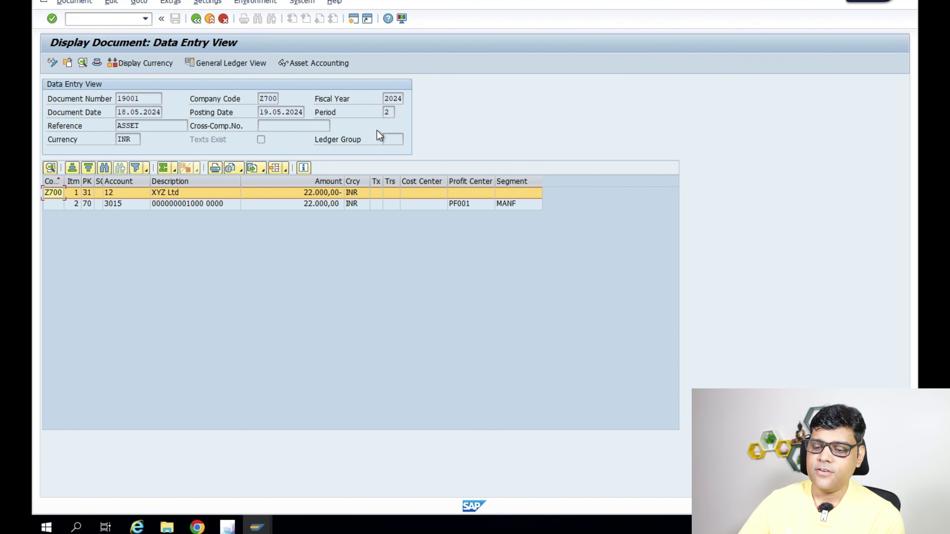
mouse_move(257, 526)
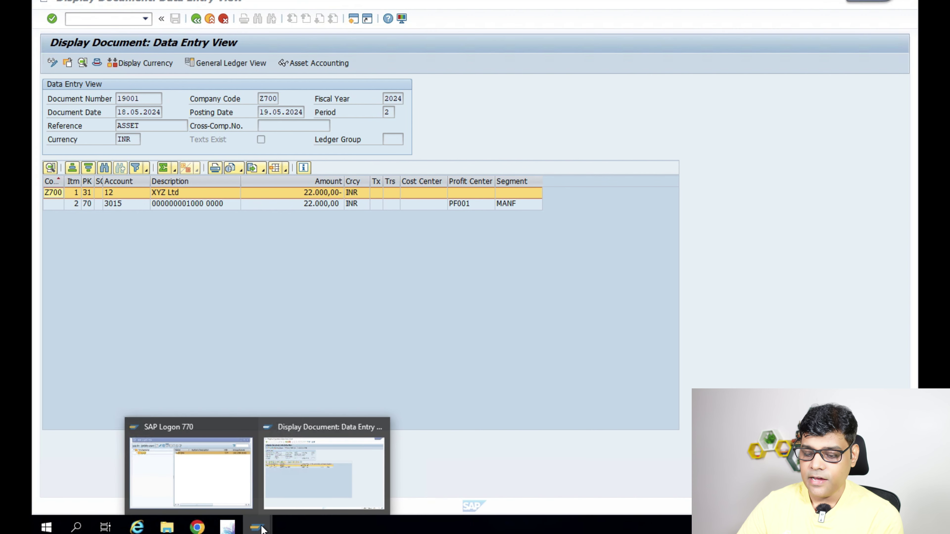
left_click(294, 483)
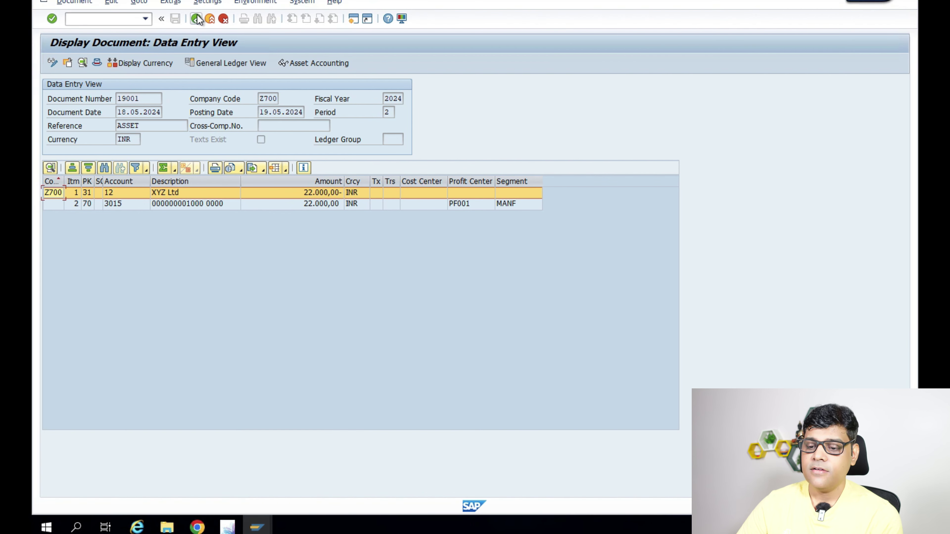
Step: Return to document 10010 and list its asset accounting line items alongside invoice 19001
left_click(201, 21)
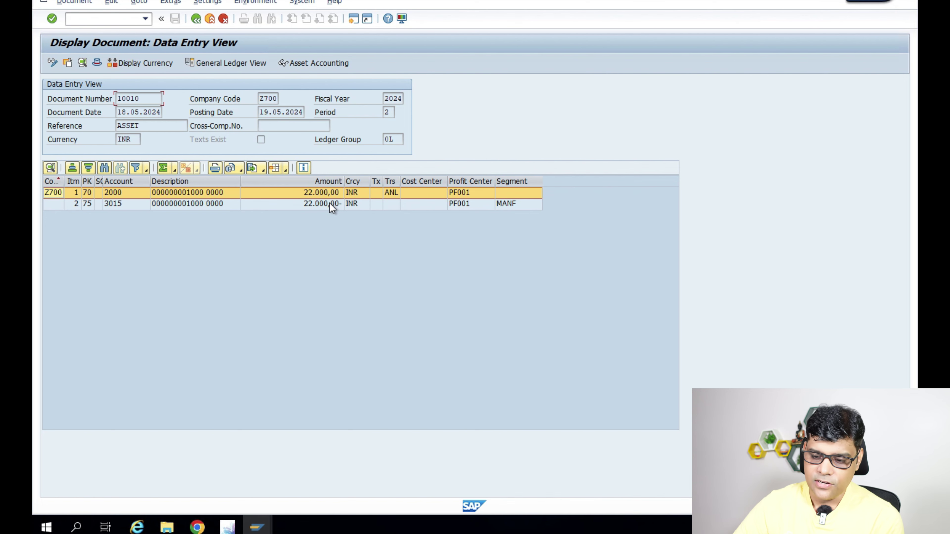
left_click(325, 65)
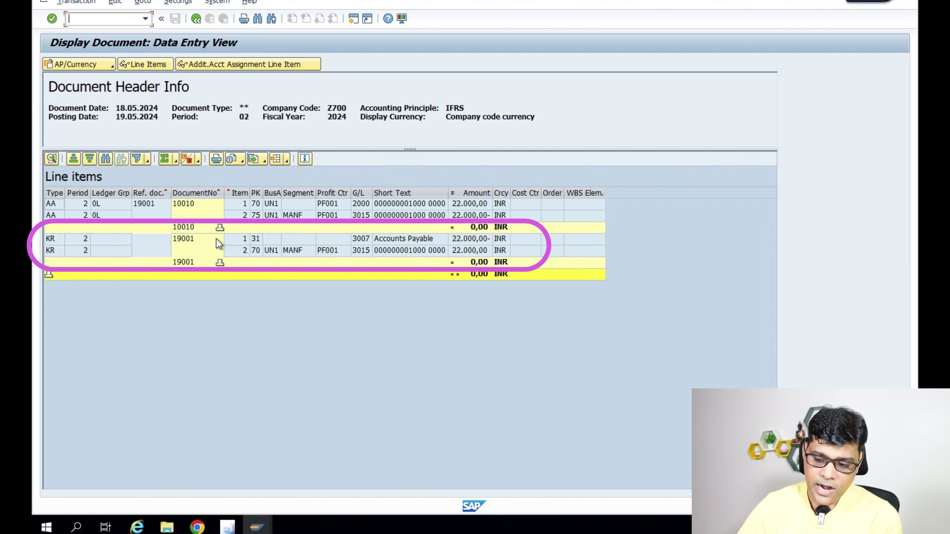
Step: Compare the 3015 and 2000 lines of document 10010 and invoice 19001, then return to 10010
left_click(360, 252)
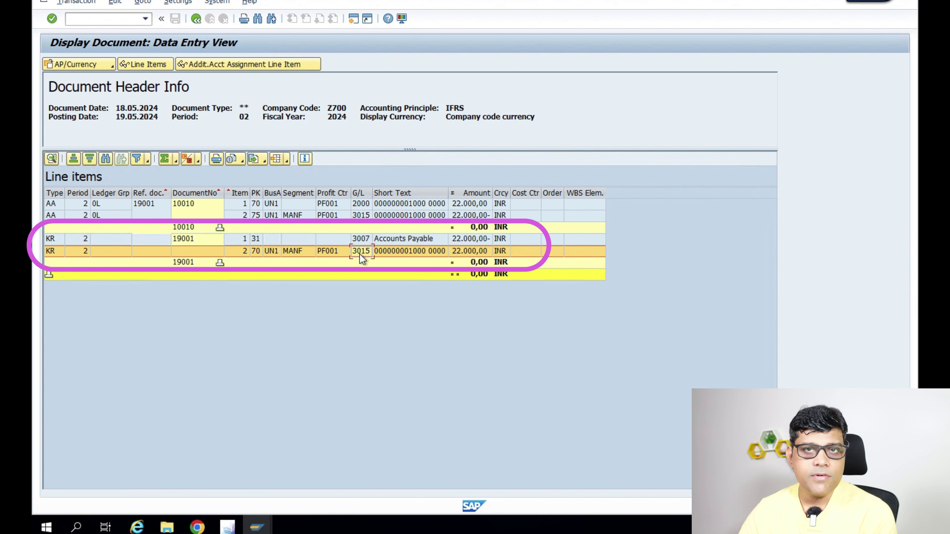
left_click(365, 219)
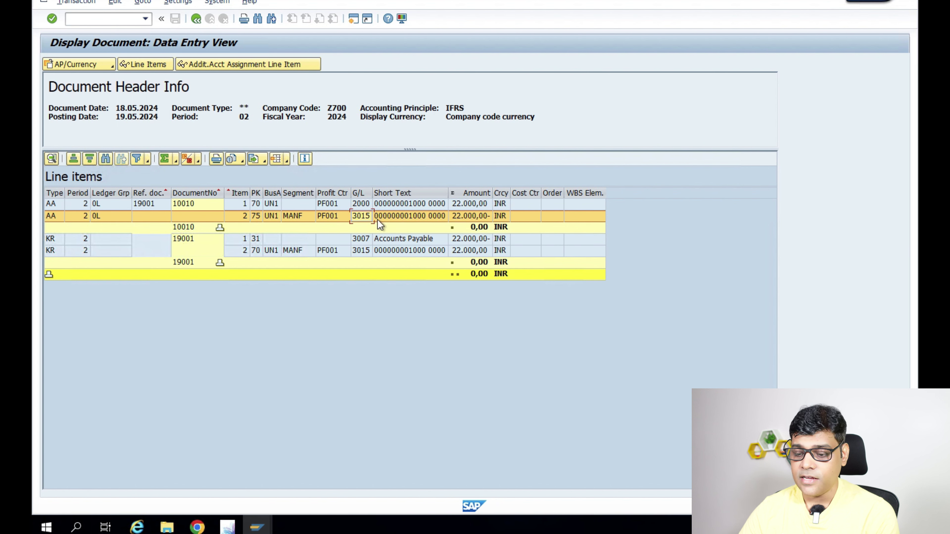
left_click(367, 250)
left_click(369, 216)
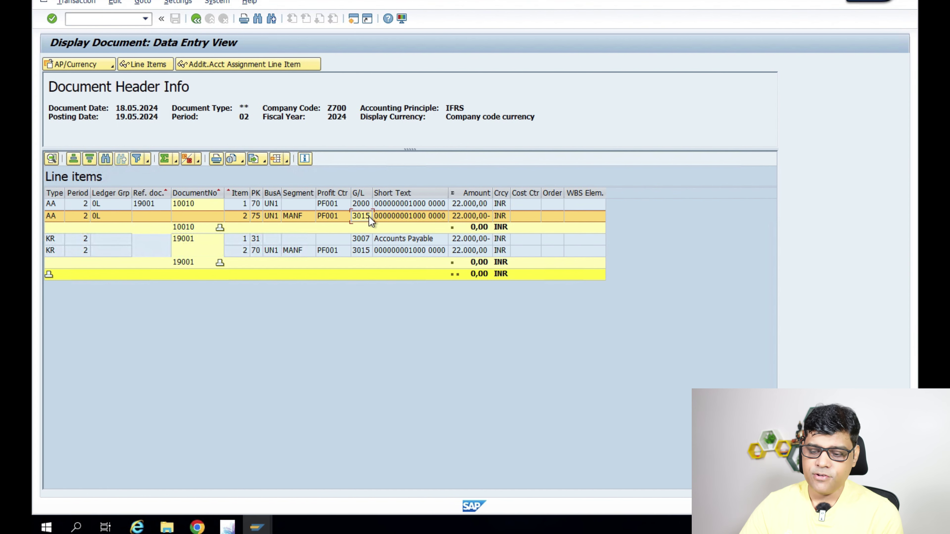
left_click(429, 239)
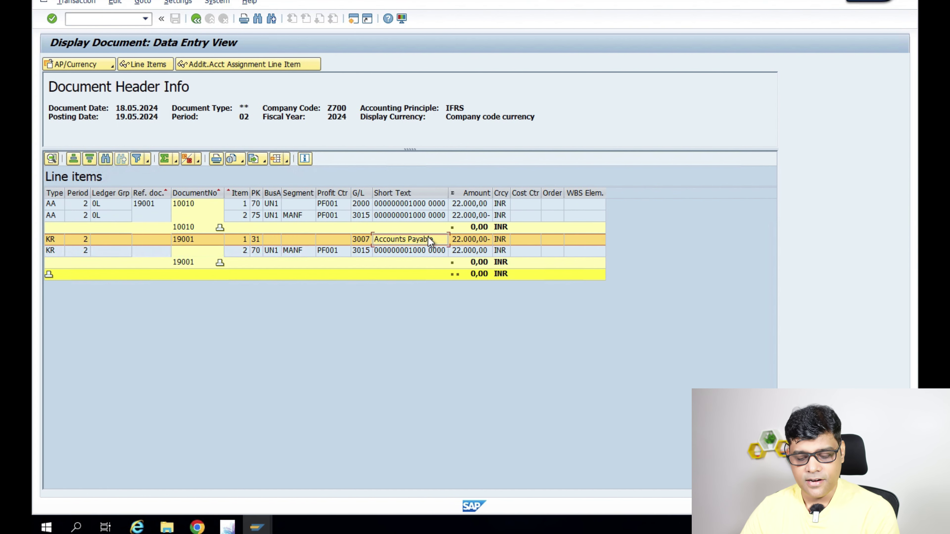
left_click(436, 206)
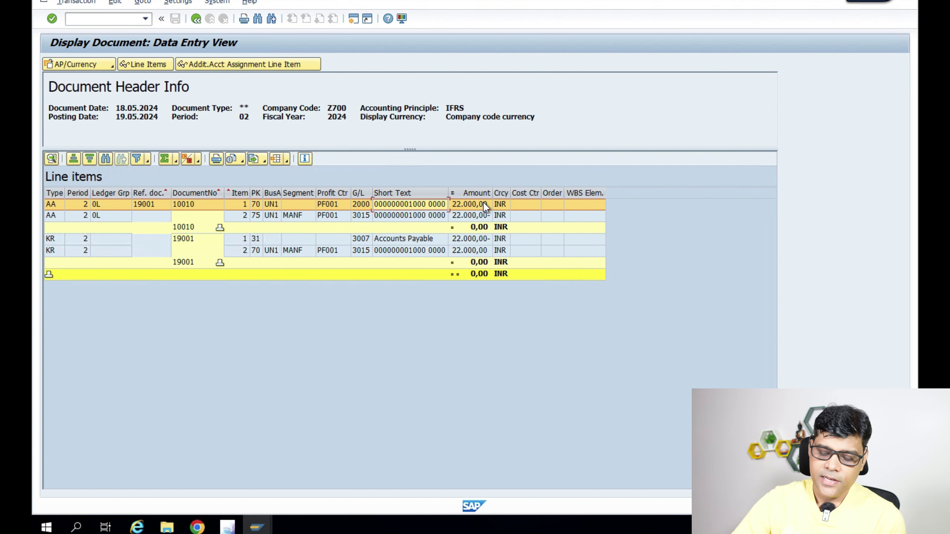
left_click(197, 19)
left_click(196, 18)
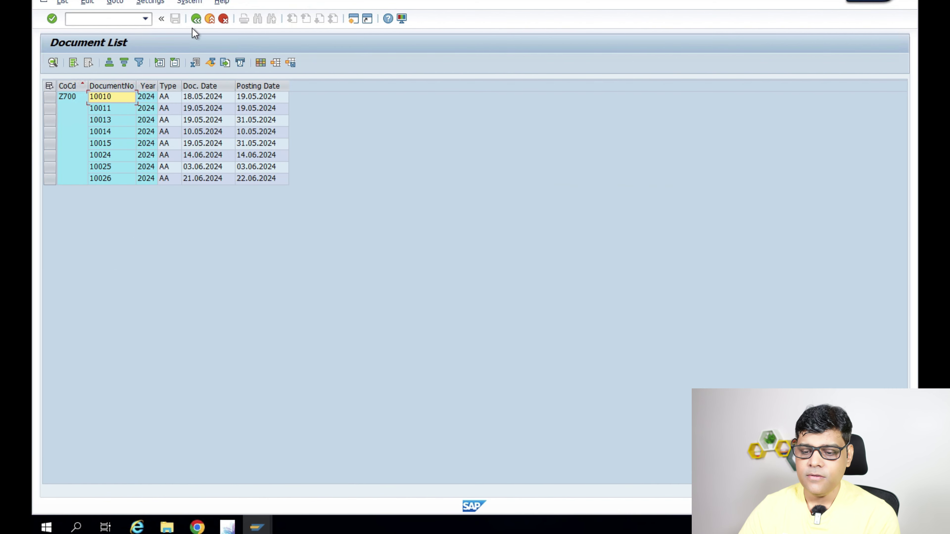
double_click(109, 108)
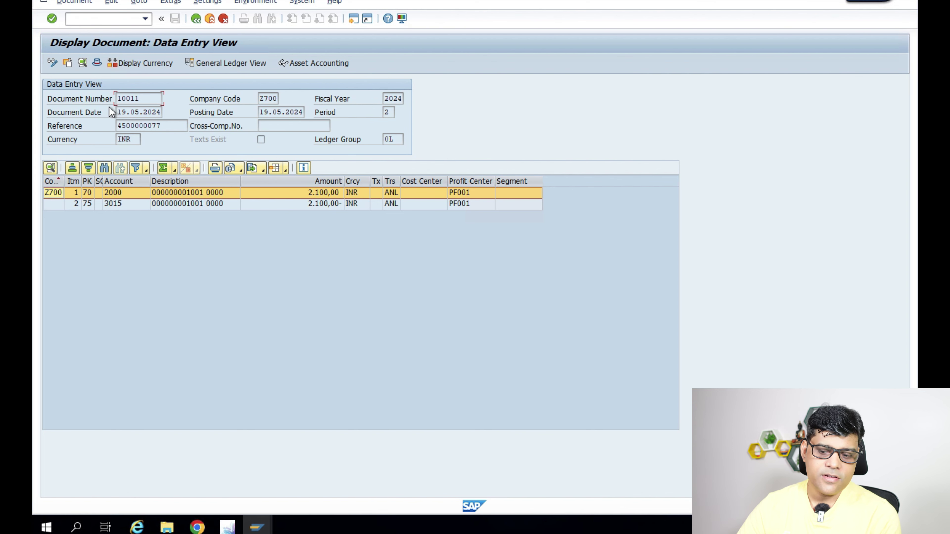
left_click(267, 3)
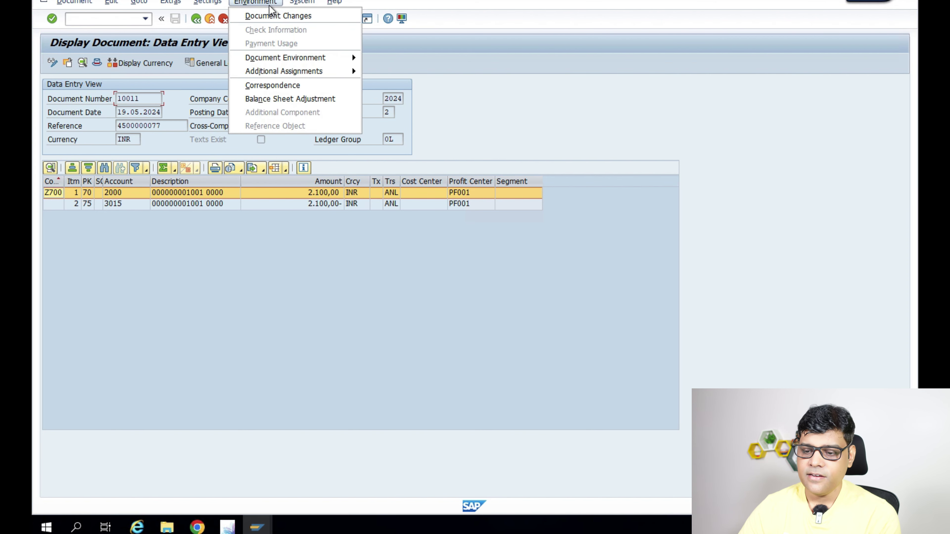
mouse_move(334, 61)
left_click(396, 112)
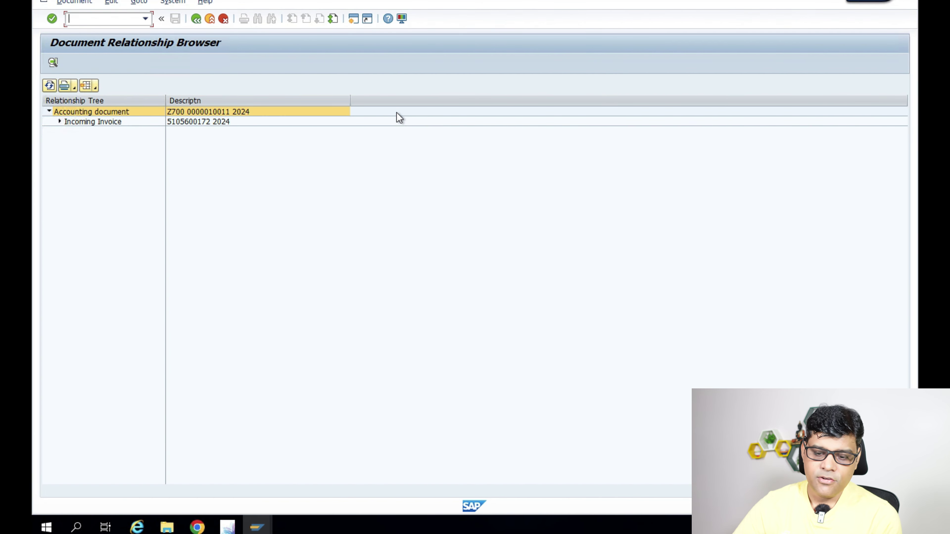
left_click(60, 121)
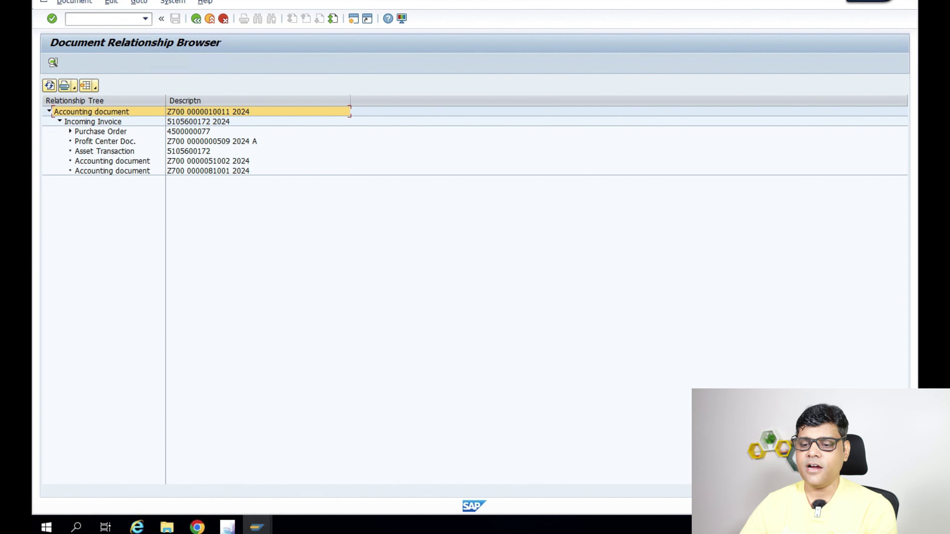
left_click(196, 19)
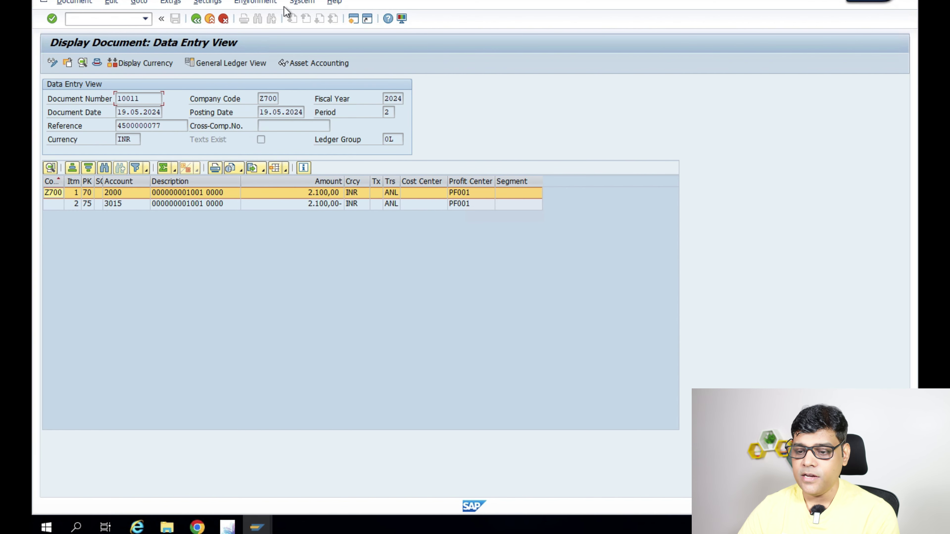
left_click(255, 2)
mouse_move(331, 60)
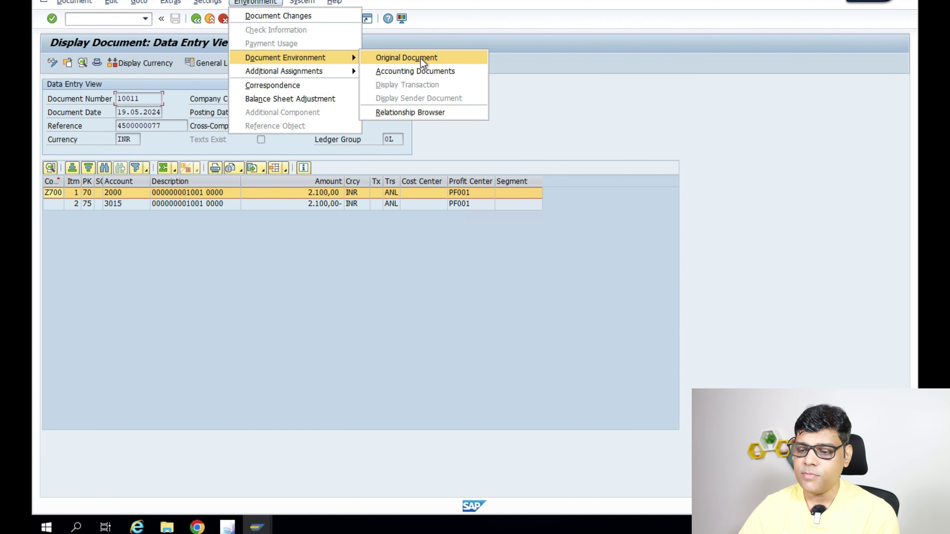
left_click(421, 58)
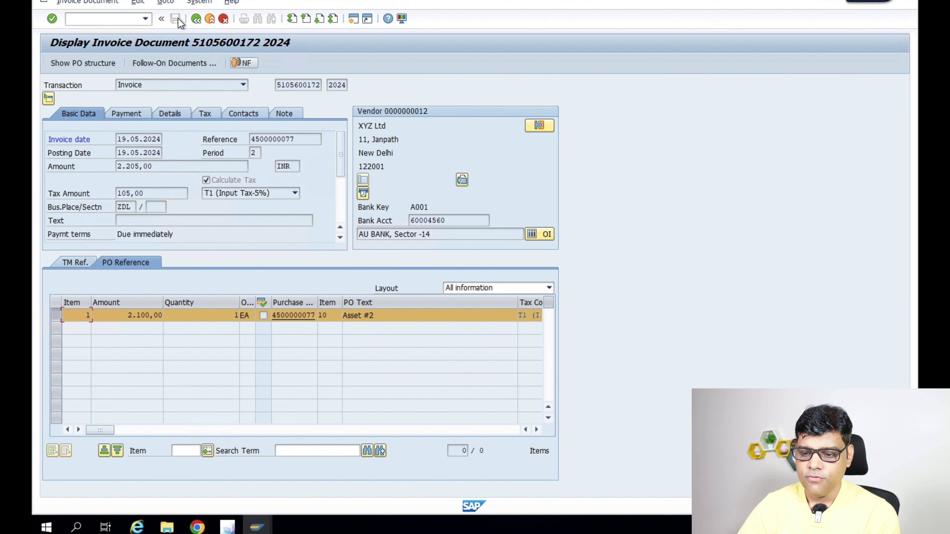
left_click(196, 19)
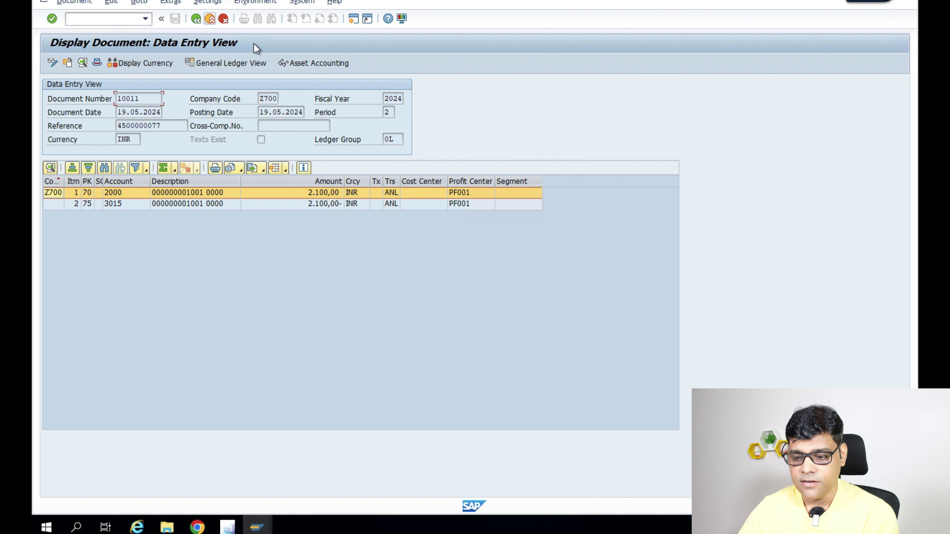
Step: List document 10011 with invoice 51002: payables 2,205, account 3015 2,100, input tax 105 INR
left_click(330, 70)
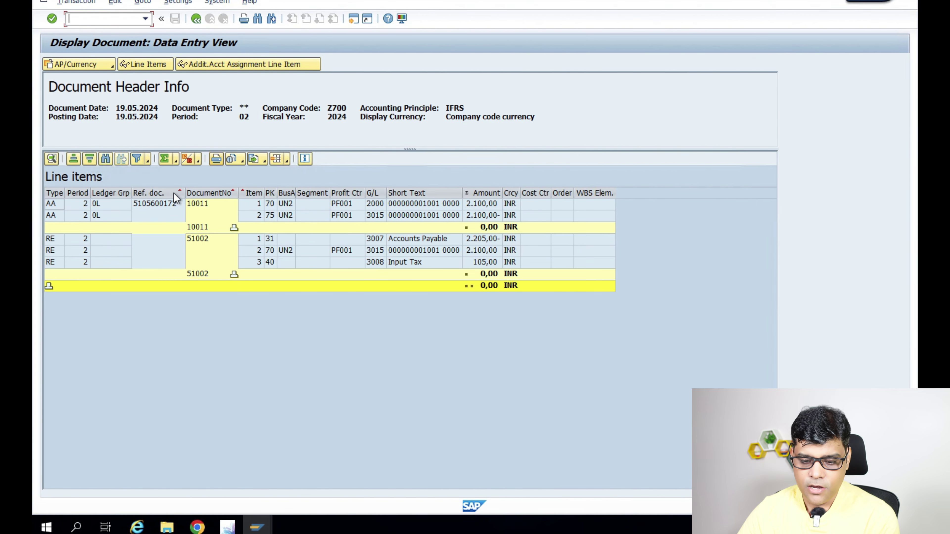
left_click(201, 243)
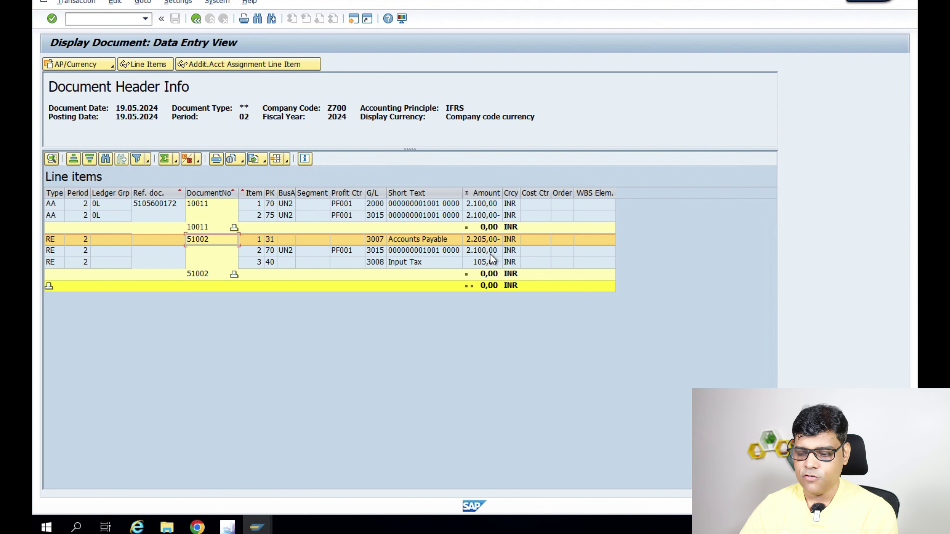
left_click(417, 263)
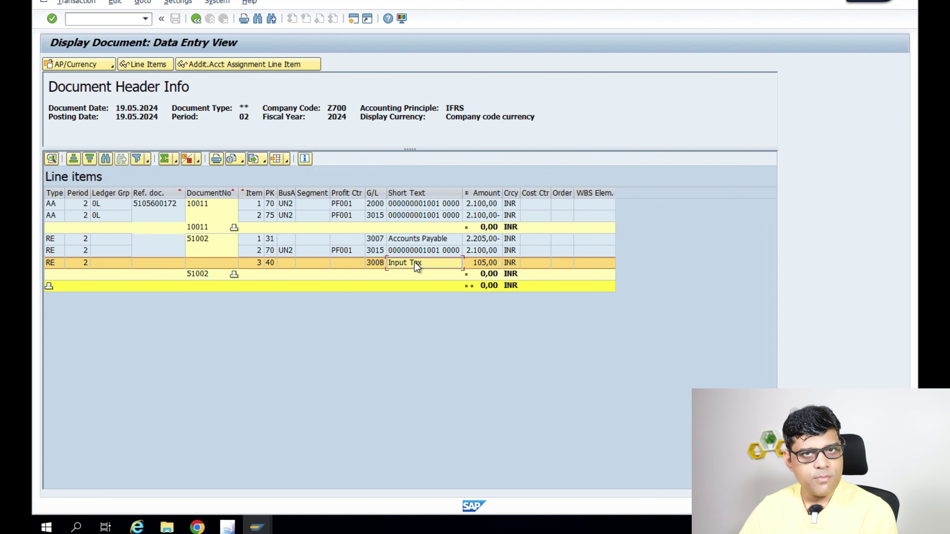
left_click(432, 251)
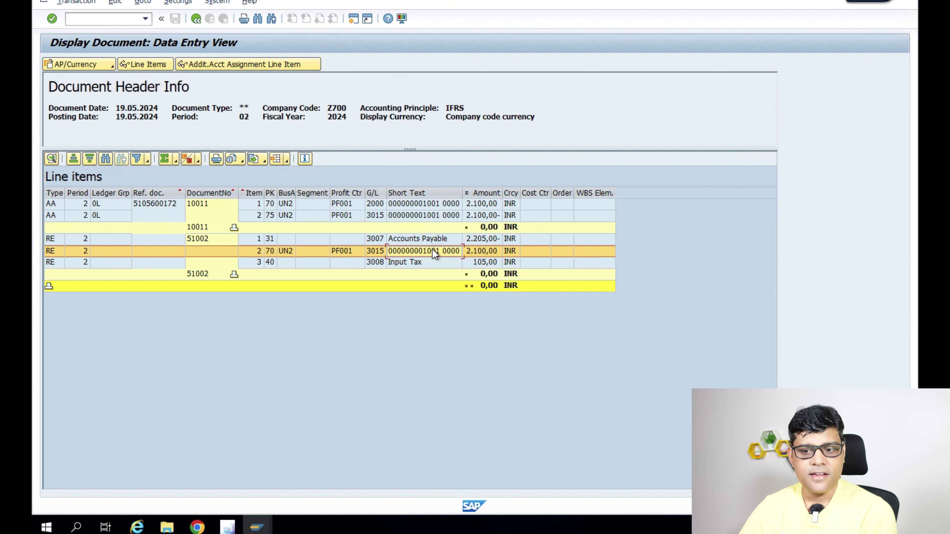
left_click(481, 216)
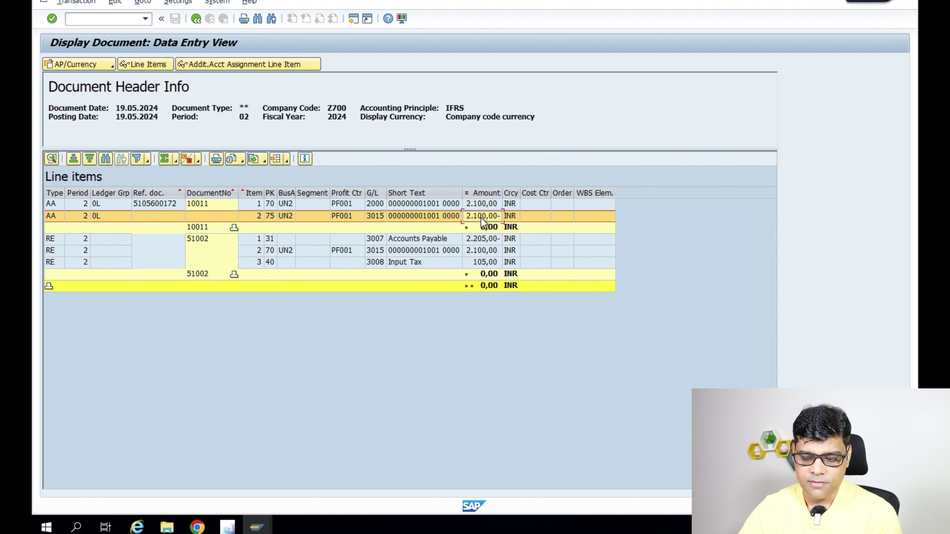
left_click(407, 205)
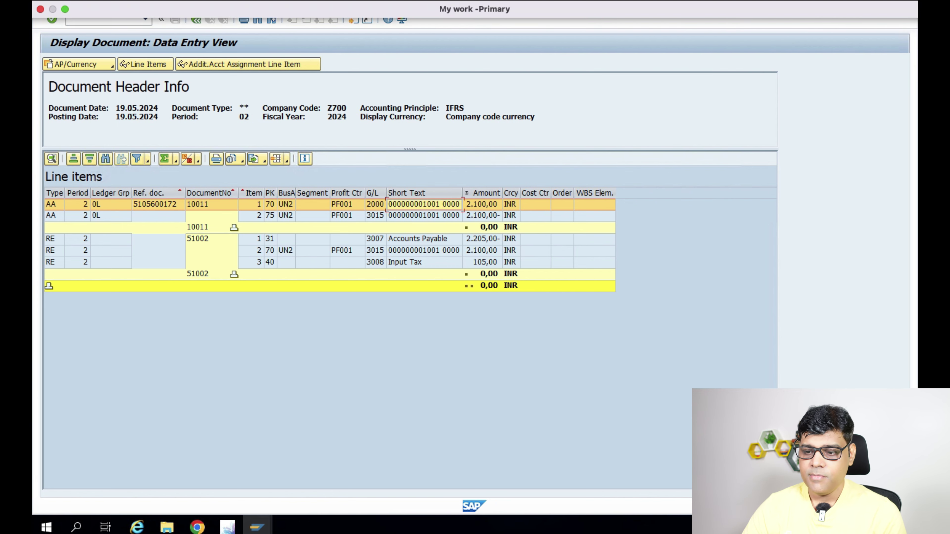
Step: Switch from SAP to the Keynote Asset-entry deck and select slide 3, 'Sale of Asset'
left_click(66, 8)
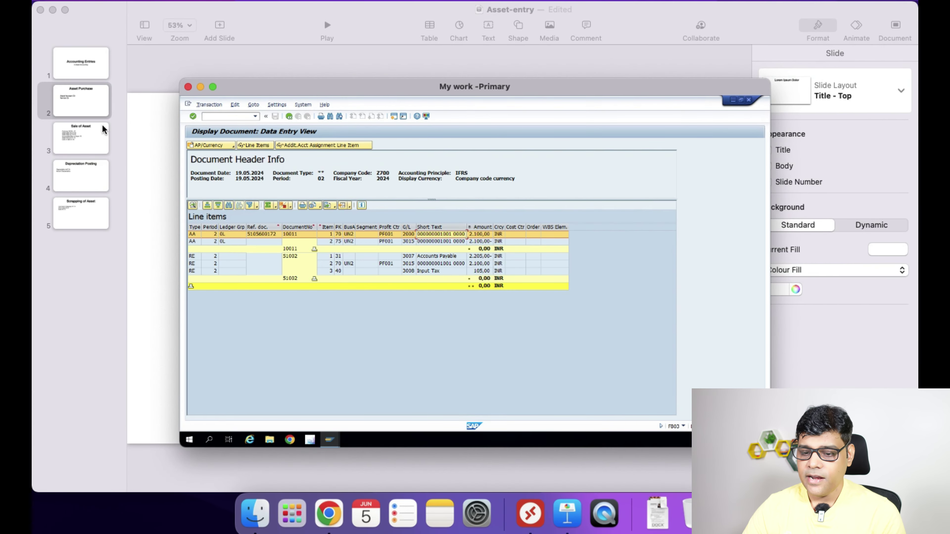
left_click(88, 116)
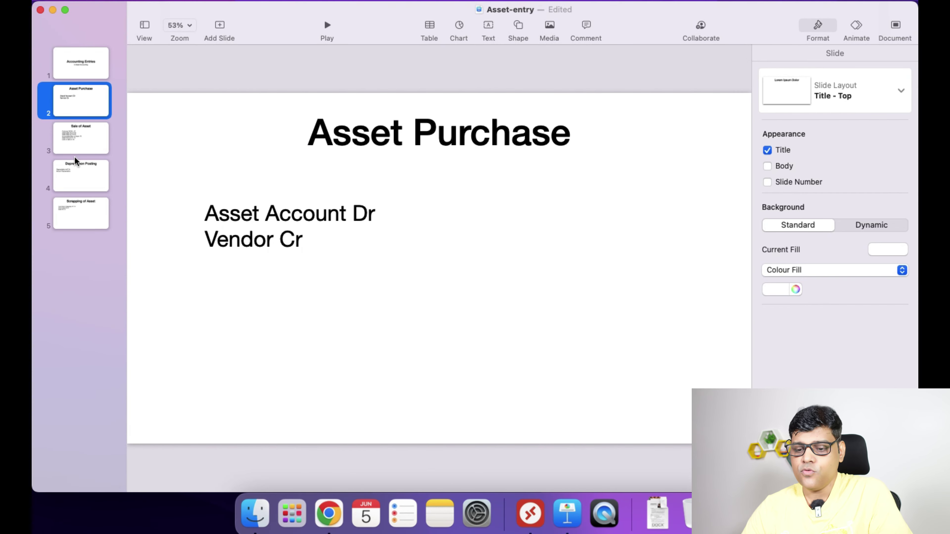
left_click(82, 152)
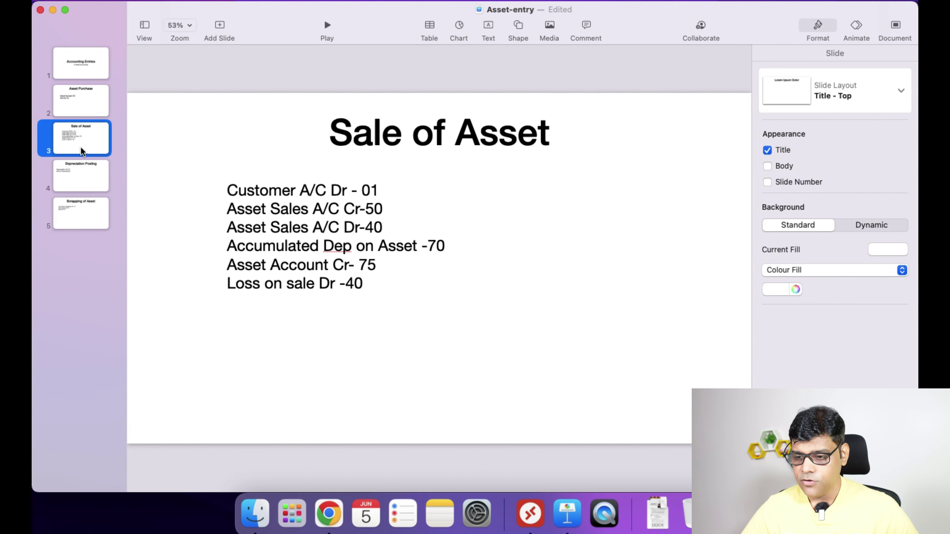